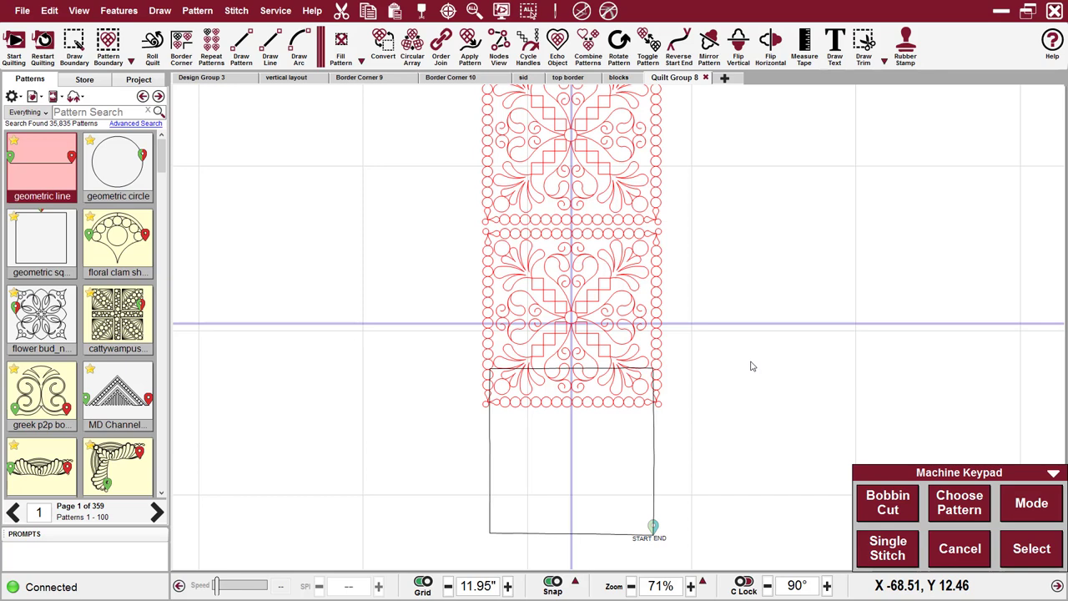
Step: Convert the square outline beneath the quilt blocks into an 11.98 by 12.2 boundary
left_click(614, 484)
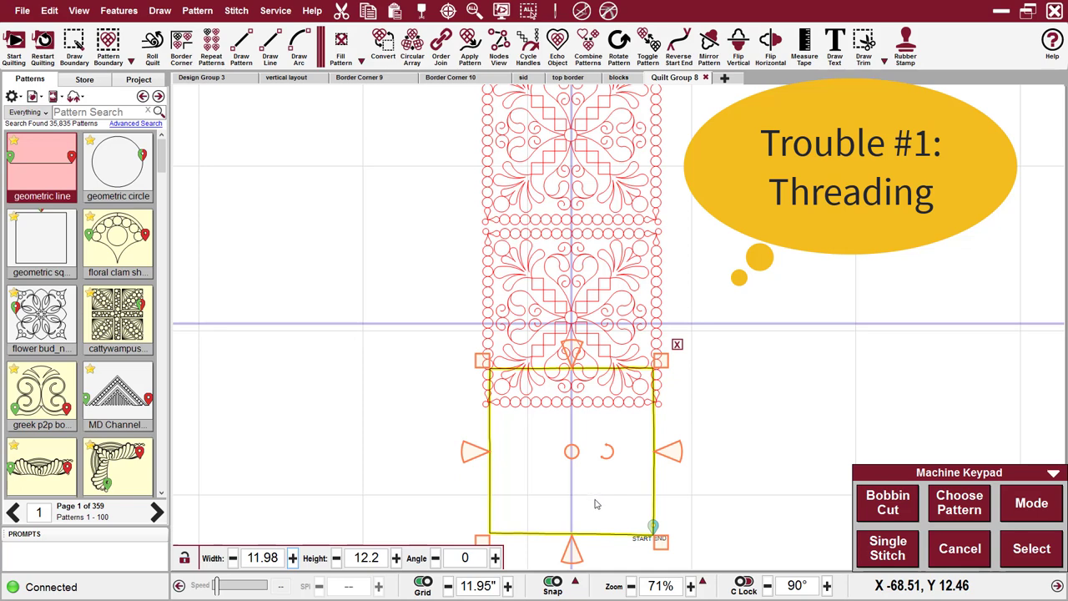
left_click(739, 405)
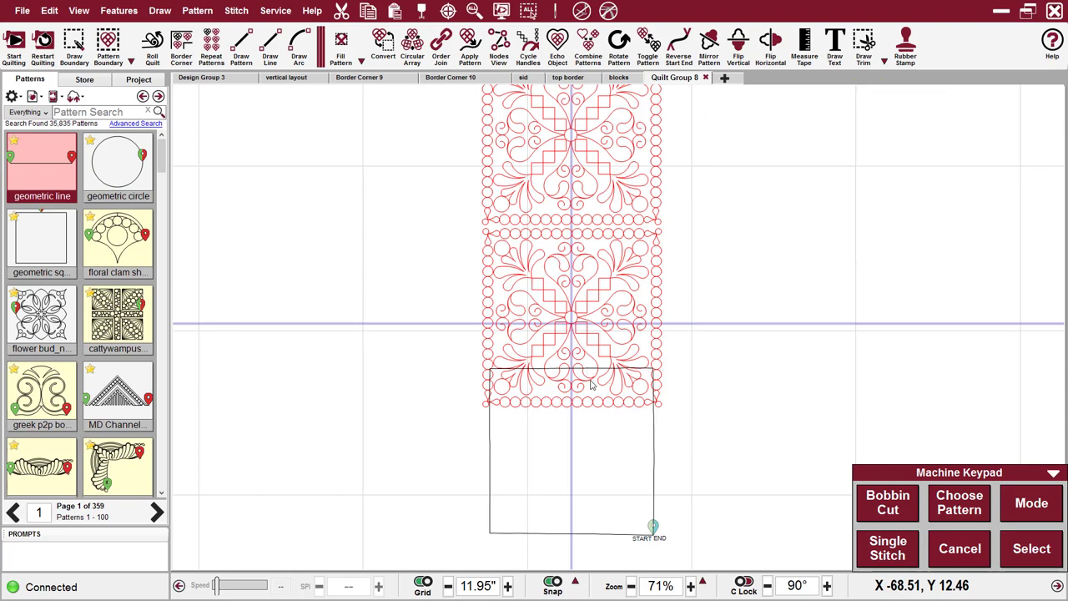
left_click(609, 507)
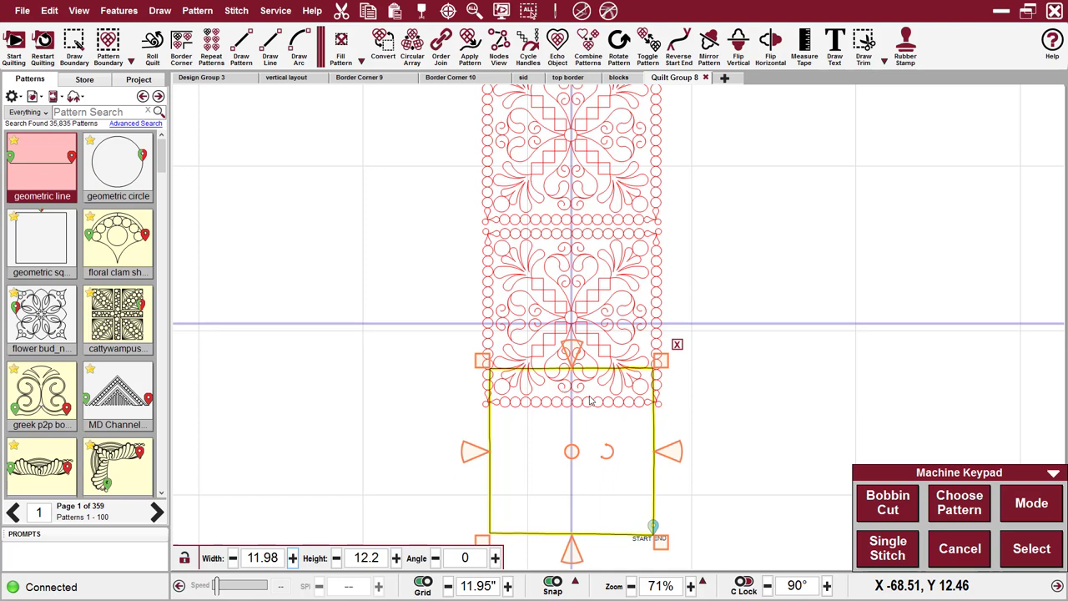
left_click(422, 395)
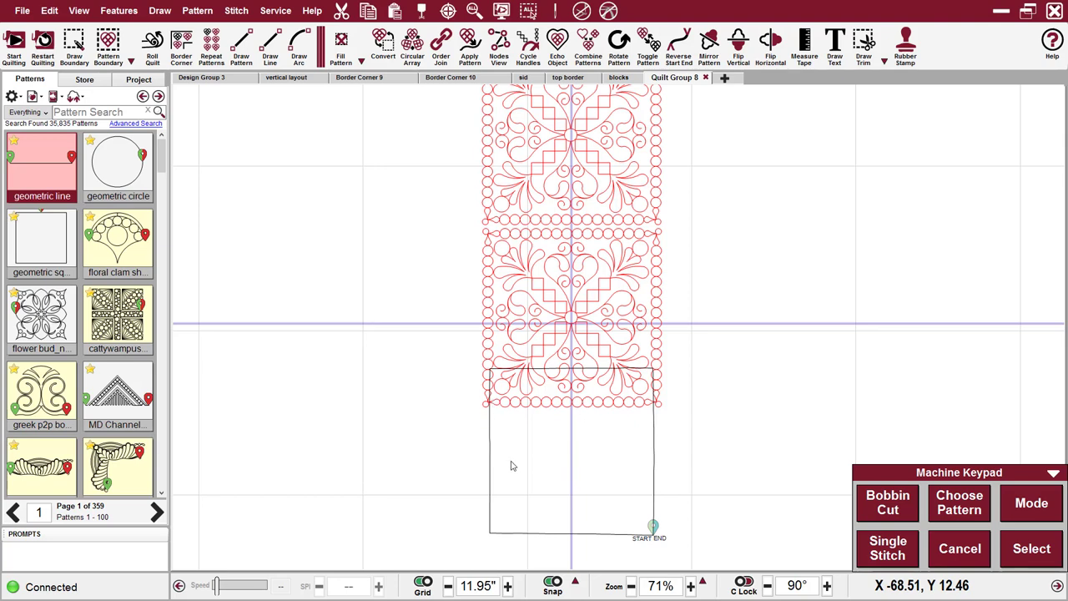
left_click(534, 484)
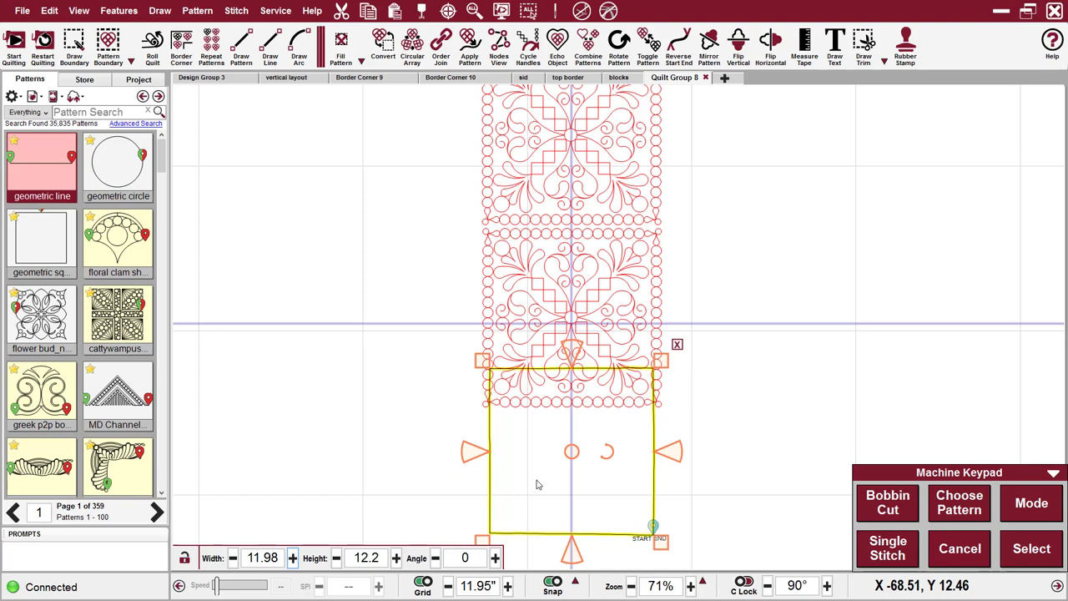
left_click(383, 42)
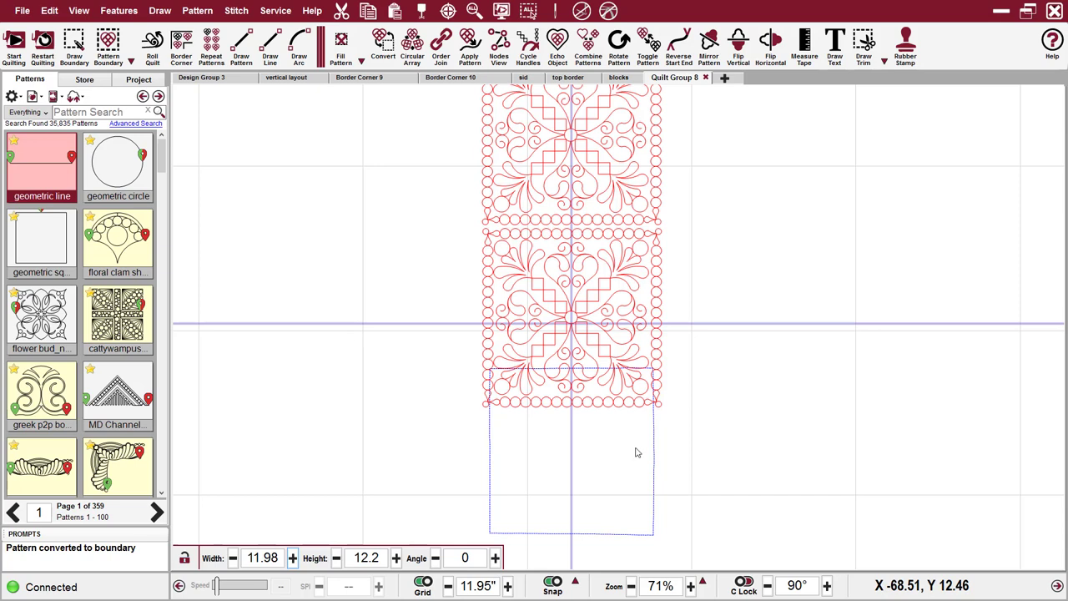
Step: Start Relocate > Shift ALL to 1 Point from the top quilt block
left_click(572, 175)
right_click(572, 175)
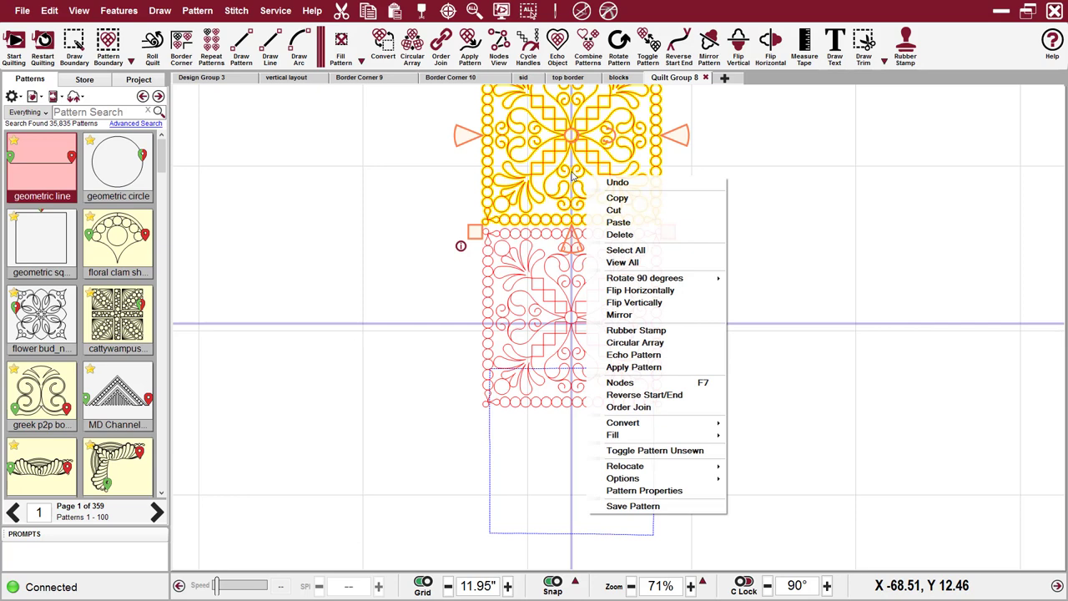
mouse_move(629, 469)
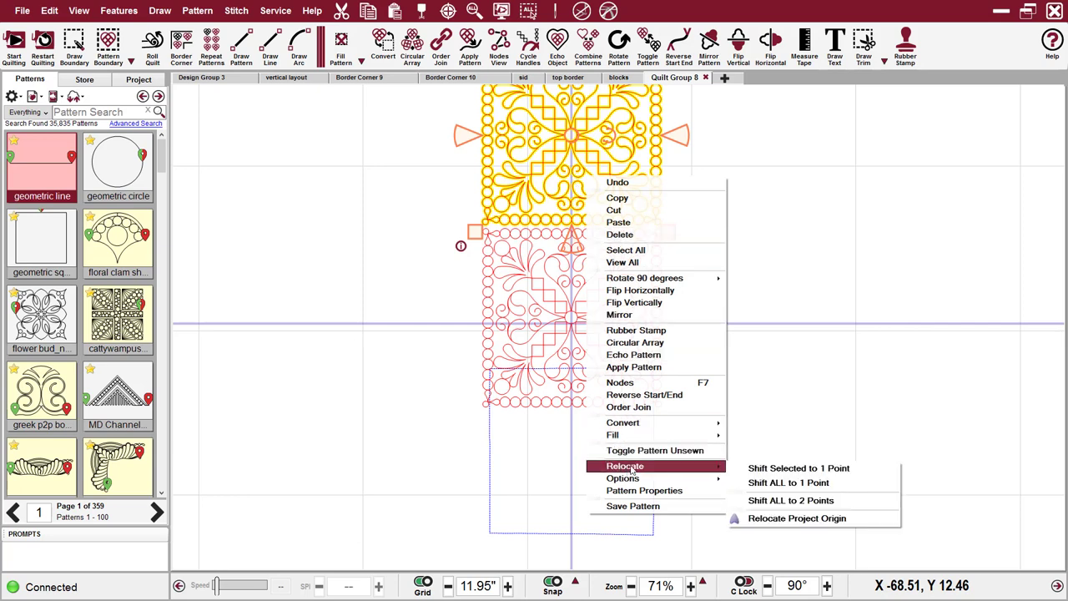
left_click(778, 484)
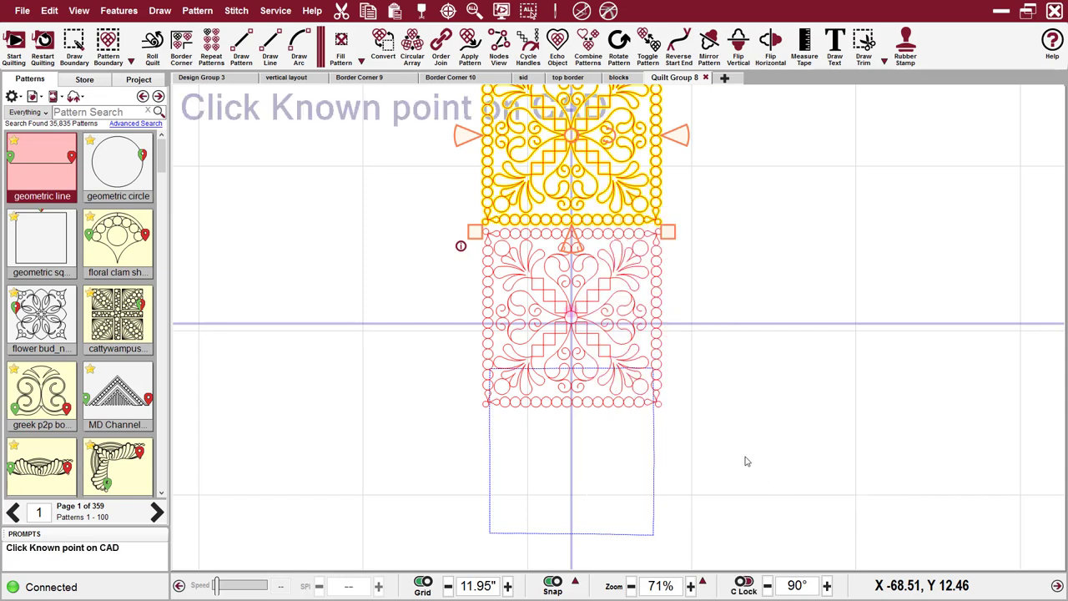
Step: Mark the block's centre as the known point and confirm the machine head is there
scroll(587, 399, "up", 4)
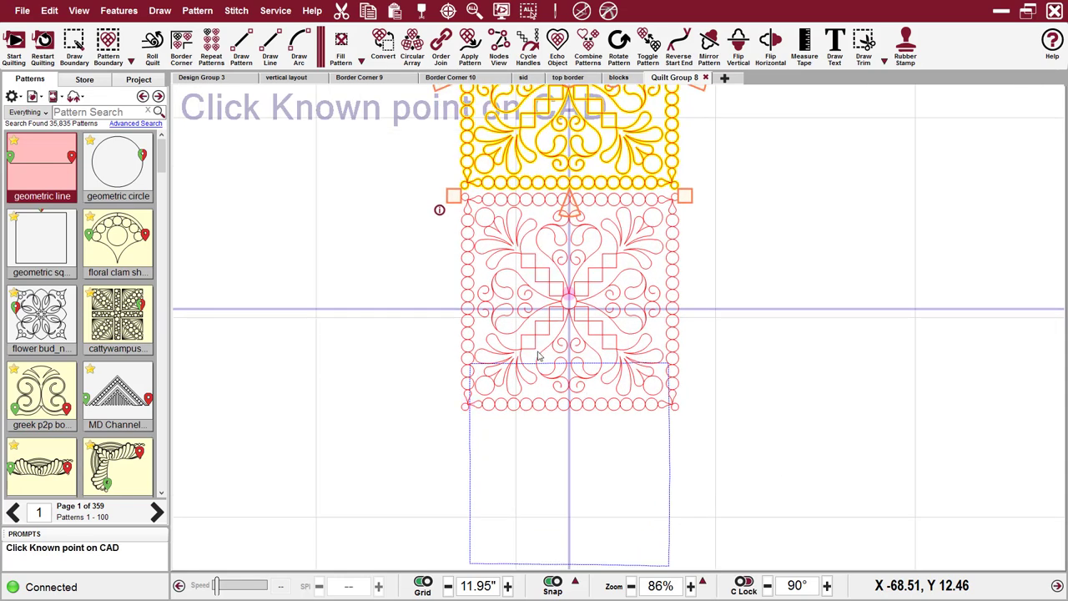
scroll(564, 379, "up", 1)
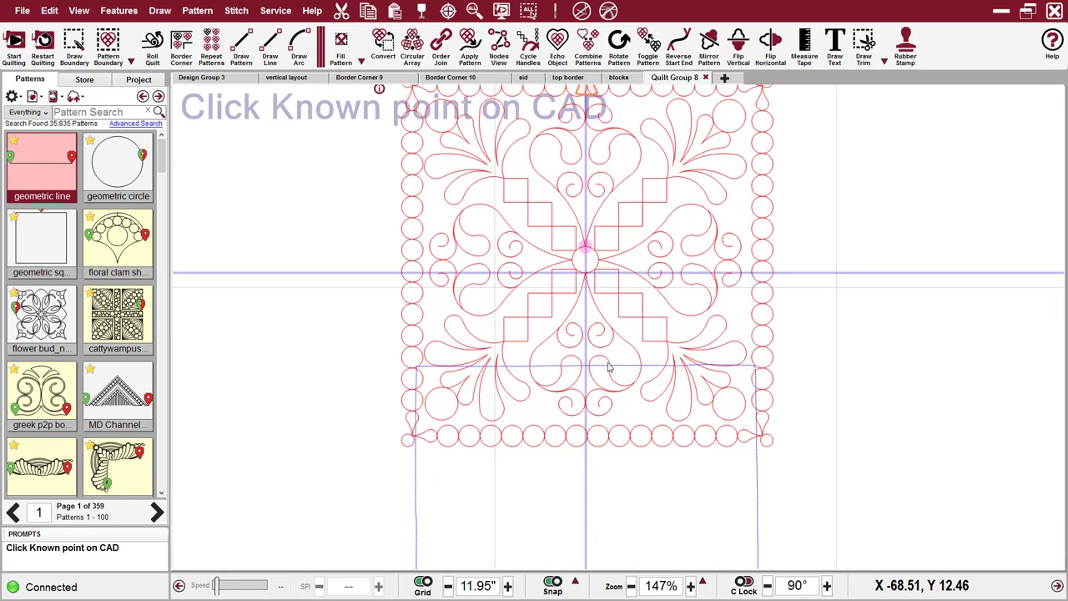
left_click(601, 406)
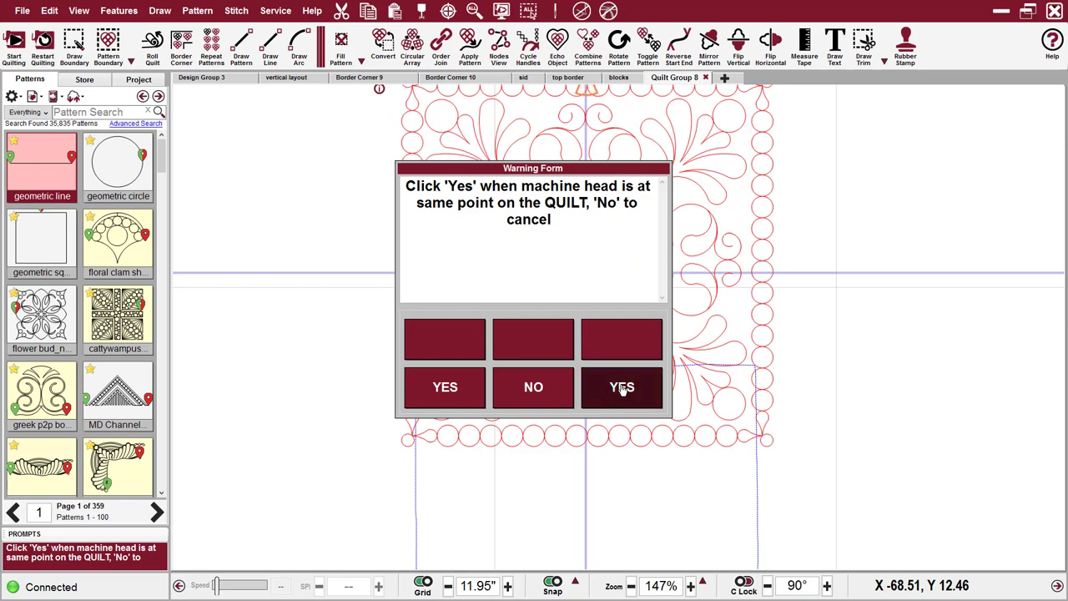
left_click(625, 387)
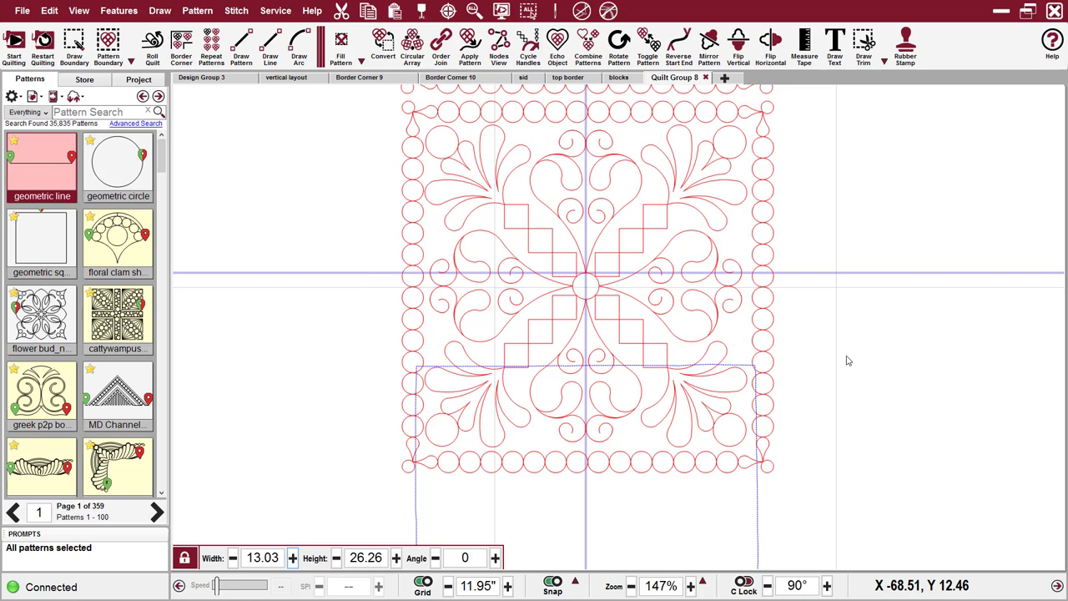
Step: From the top scalloped border row, choose Relocate > Shift ALL to 1 Point again
left_click(450, 95)
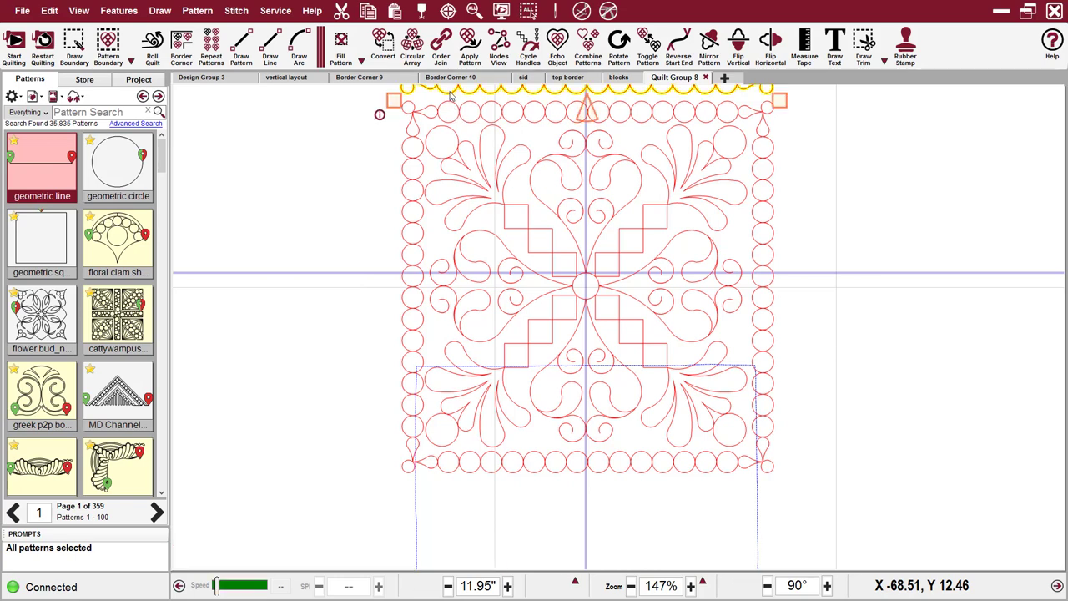
right_click(455, 94)
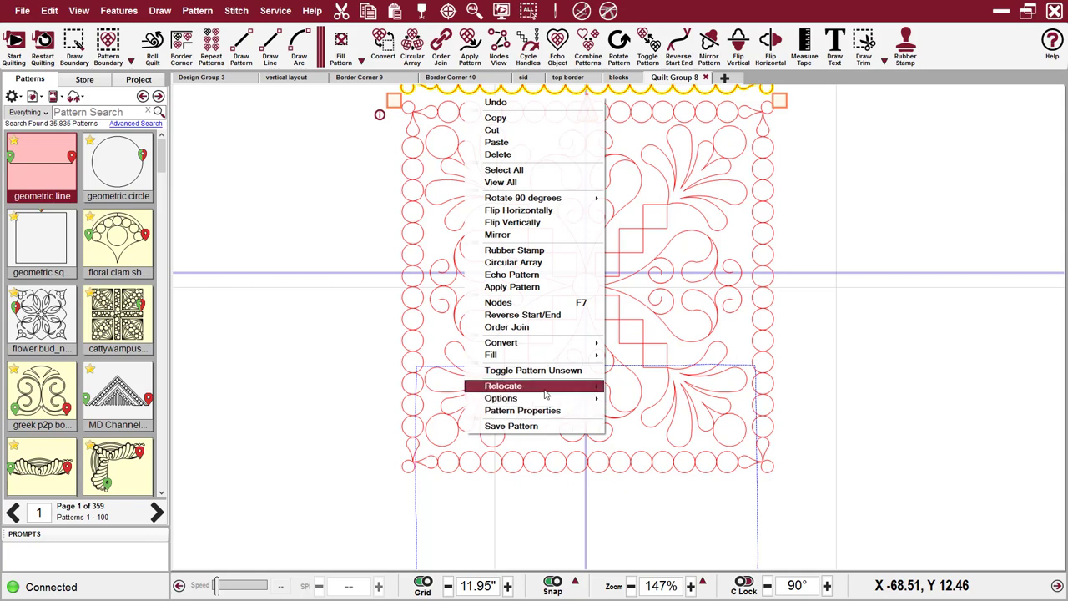
mouse_move(544, 387)
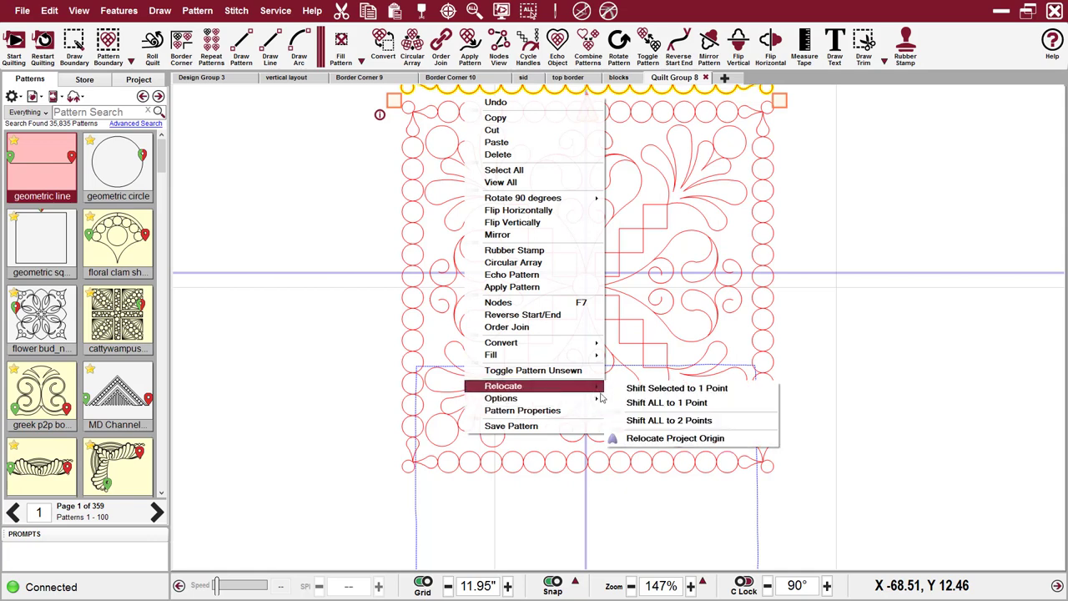
left_click(665, 403)
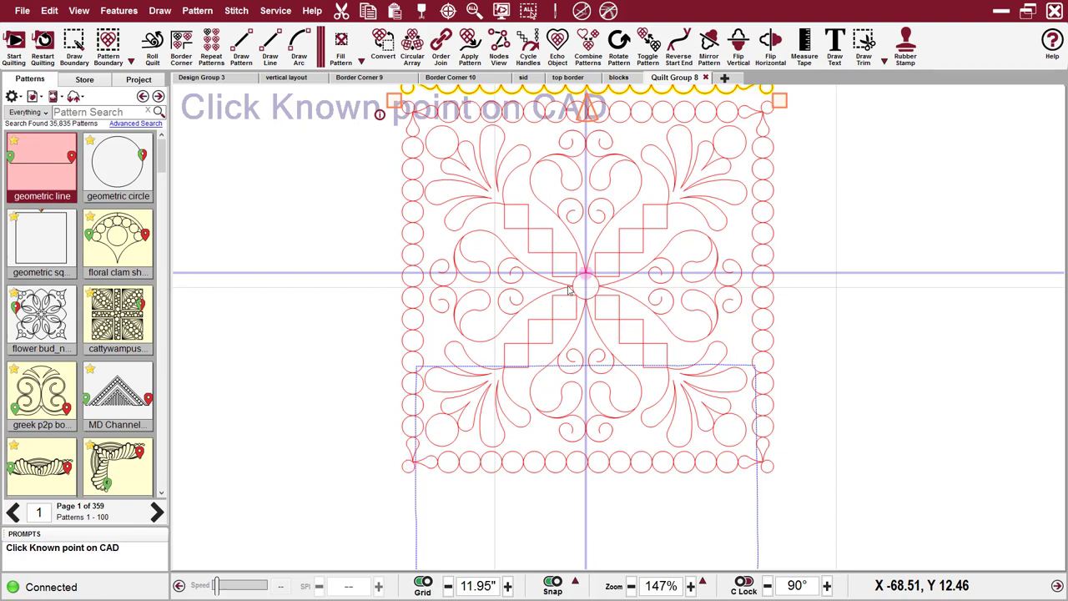
Step: With snapping off, pick the new known point and confirm the machine head's quilt position
left_click(575, 582)
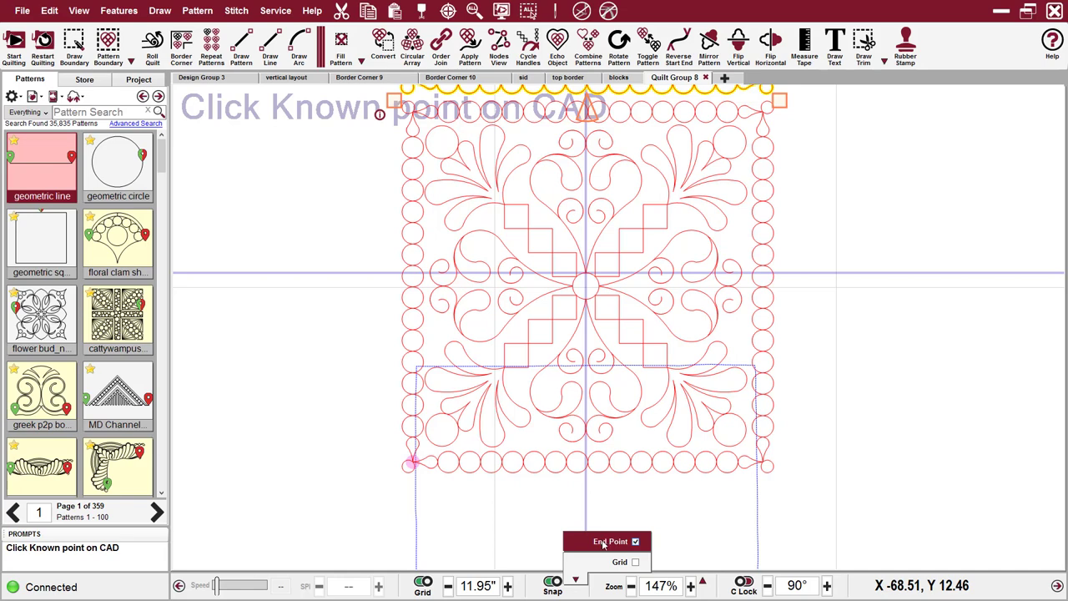
left_click(552, 584)
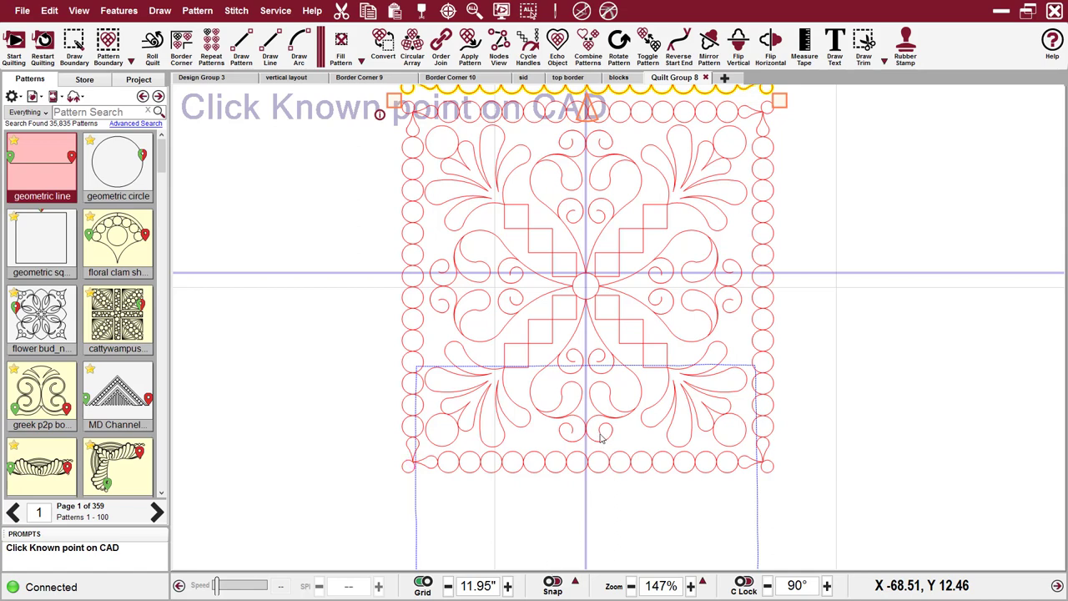
left_click(600, 434)
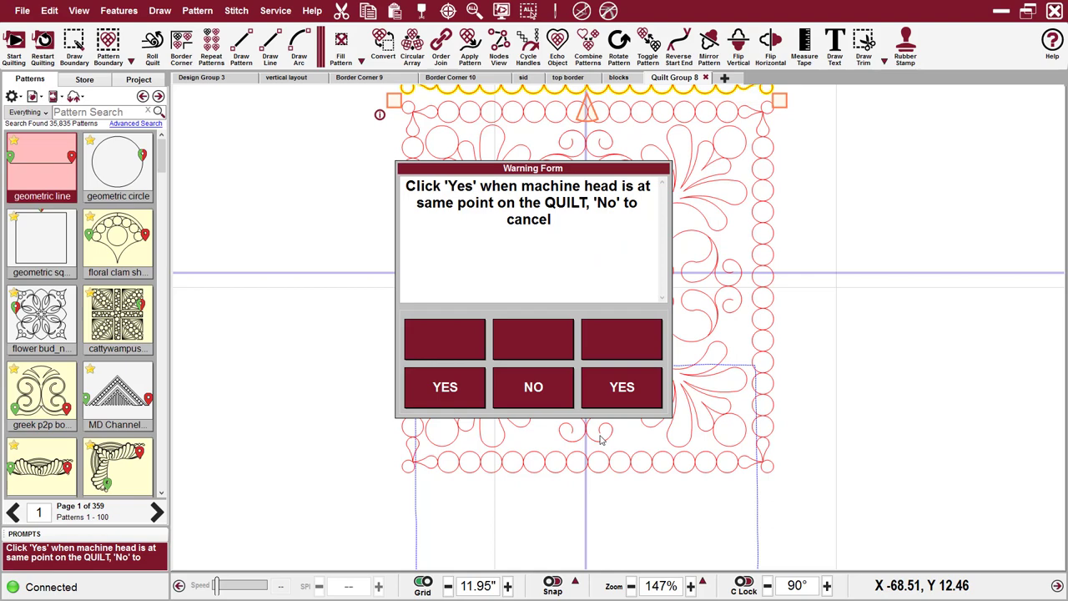
left_click(636, 390)
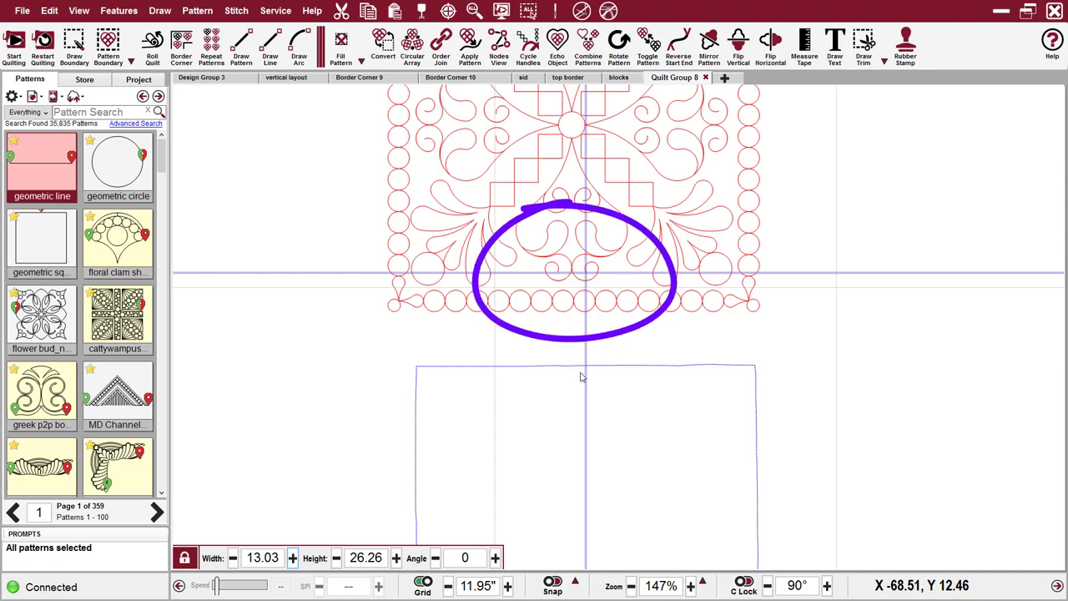
Step: Deselect, zoom out, convert the square boundary into a stitched pattern, and select it
left_click(323, 438)
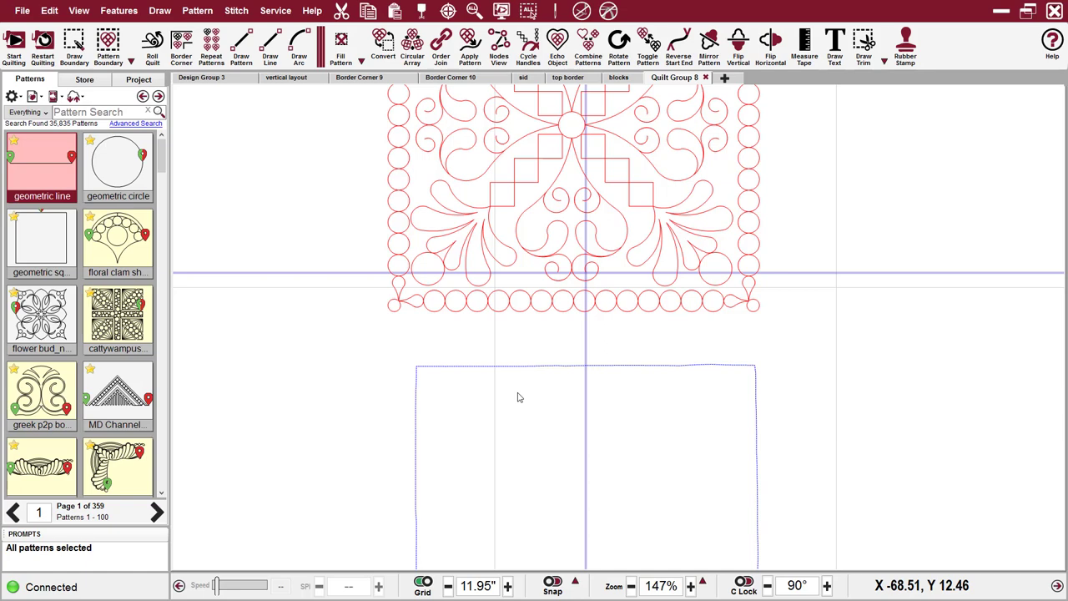
scroll(512, 418, "down", 2)
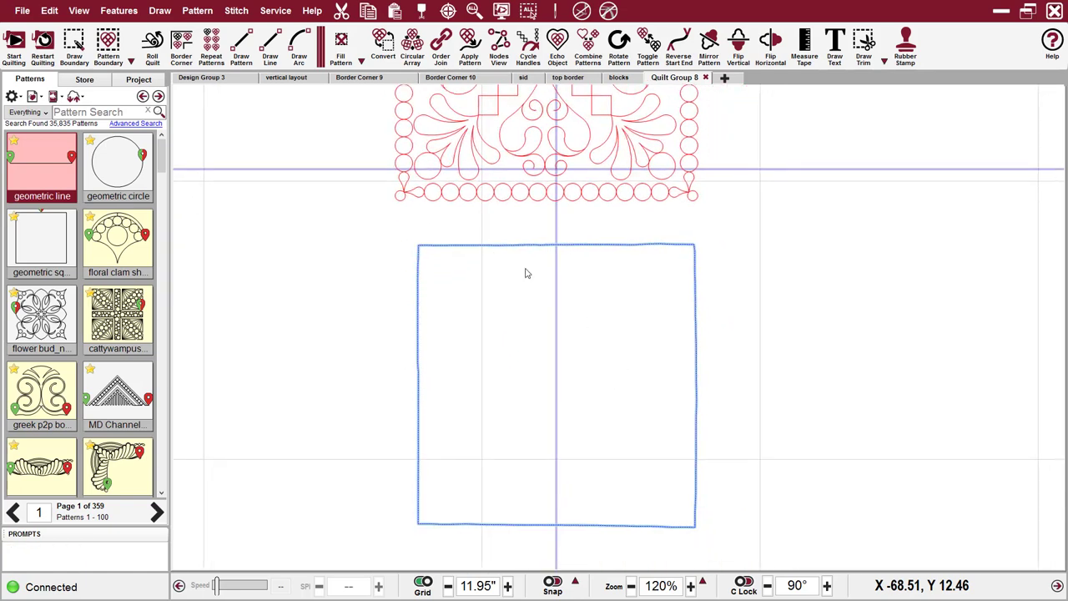
left_click(384, 42)
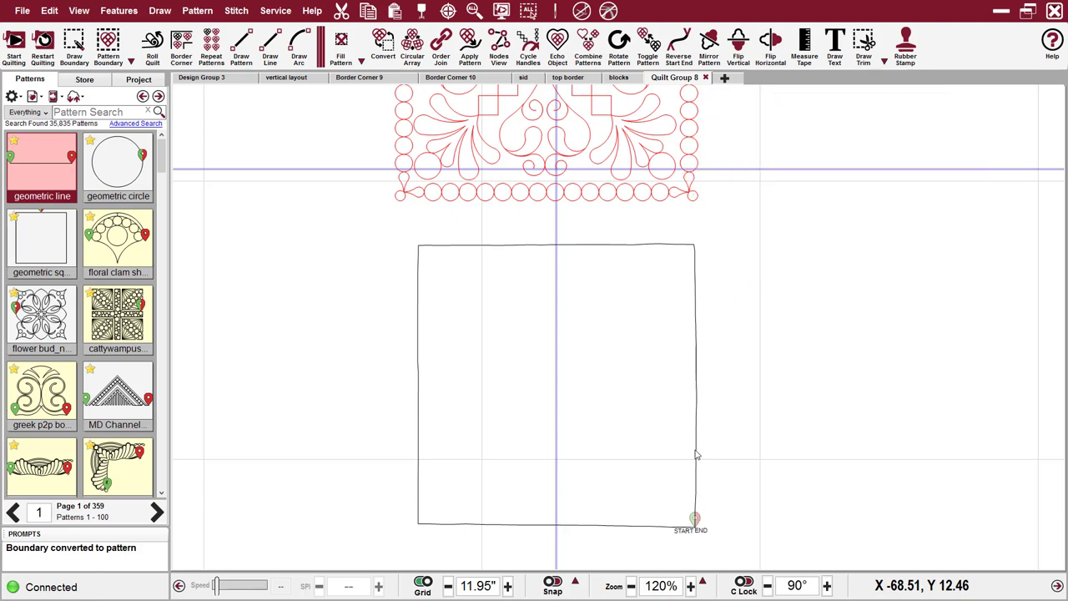
left_click(648, 415)
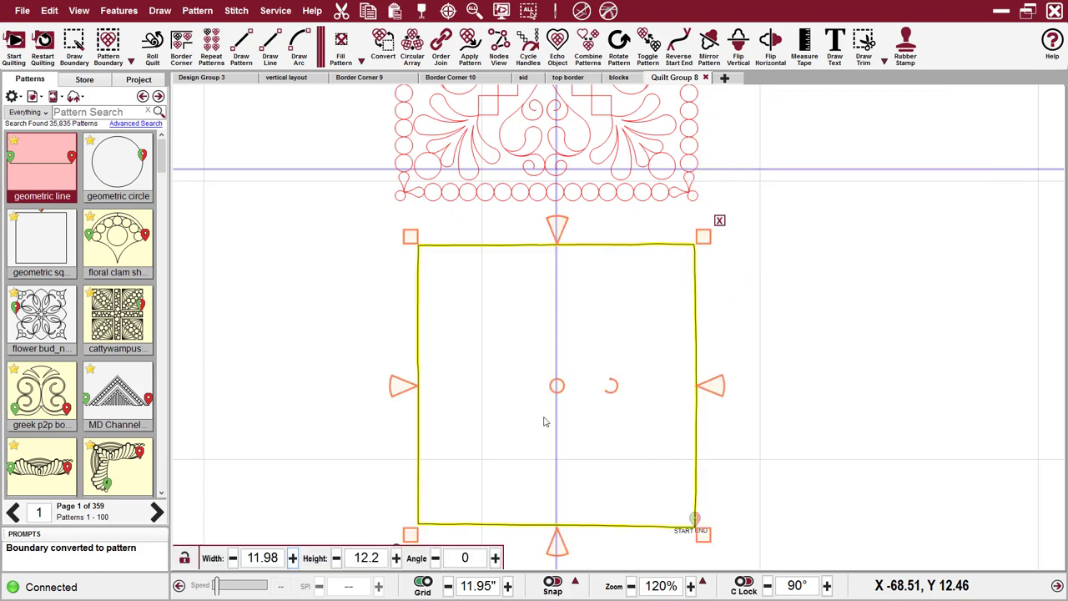
scroll(543, 421, "down", 2)
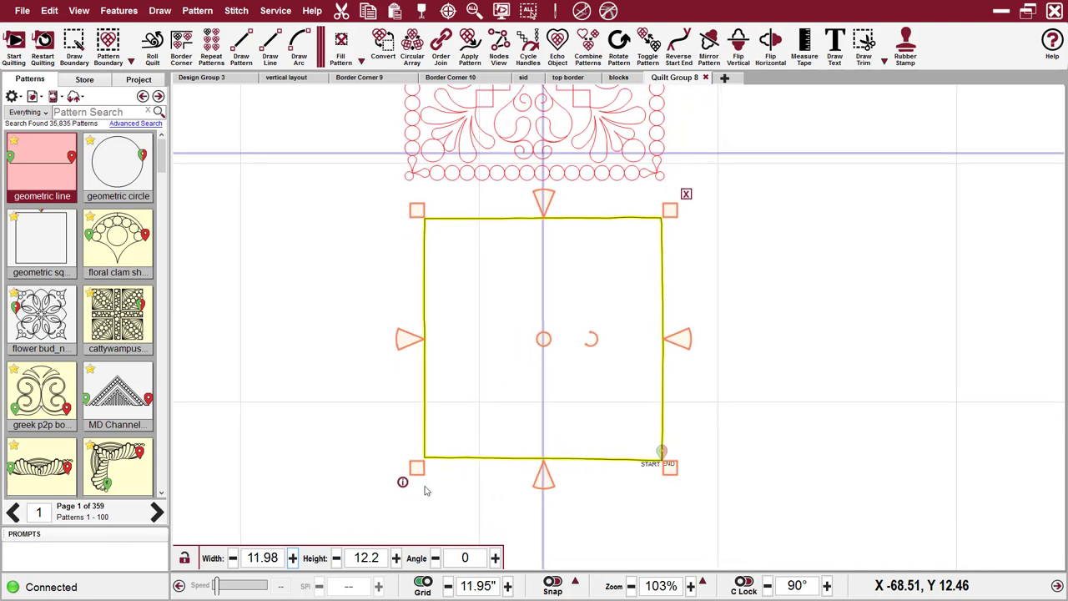
left_click(403, 482)
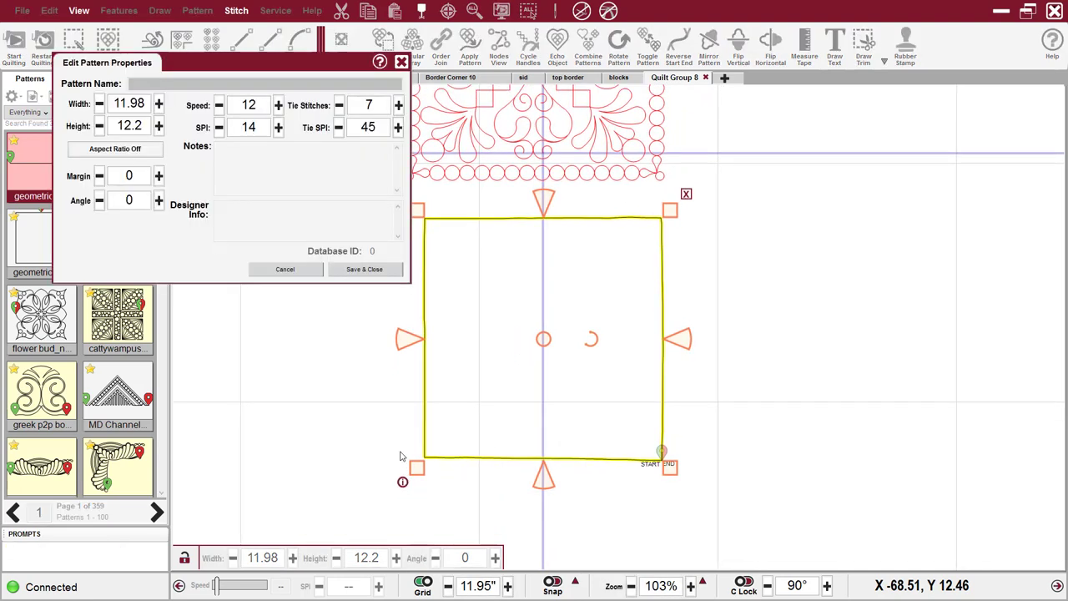
left_click(284, 270)
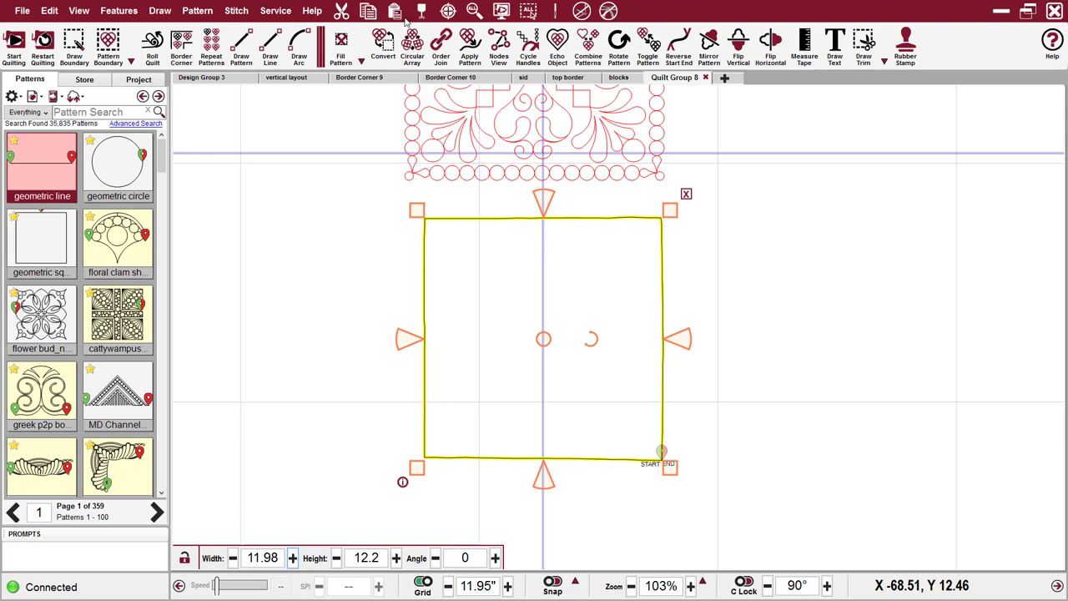
Step: Turn the square pattern back into a boundary, then reconvert it to a stitched pattern
left_click(382, 43)
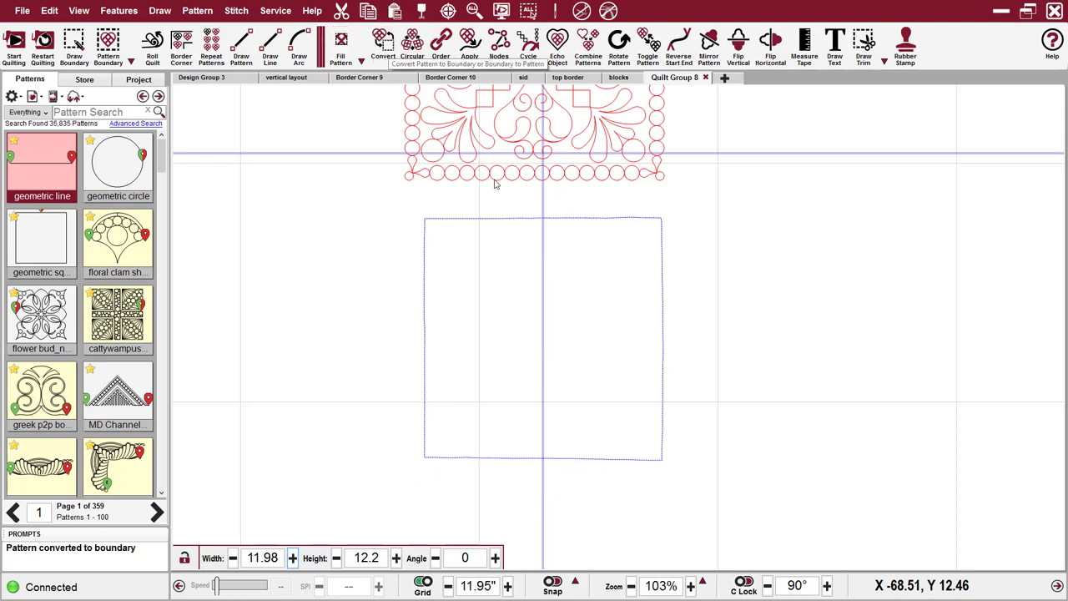
left_click(500, 278)
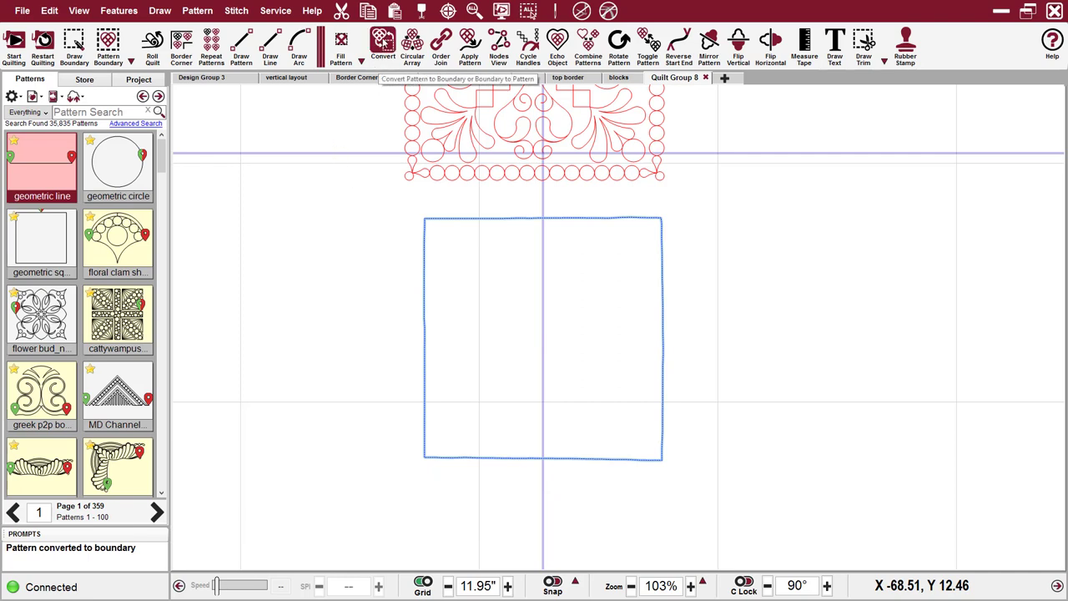
left_click(494, 297)
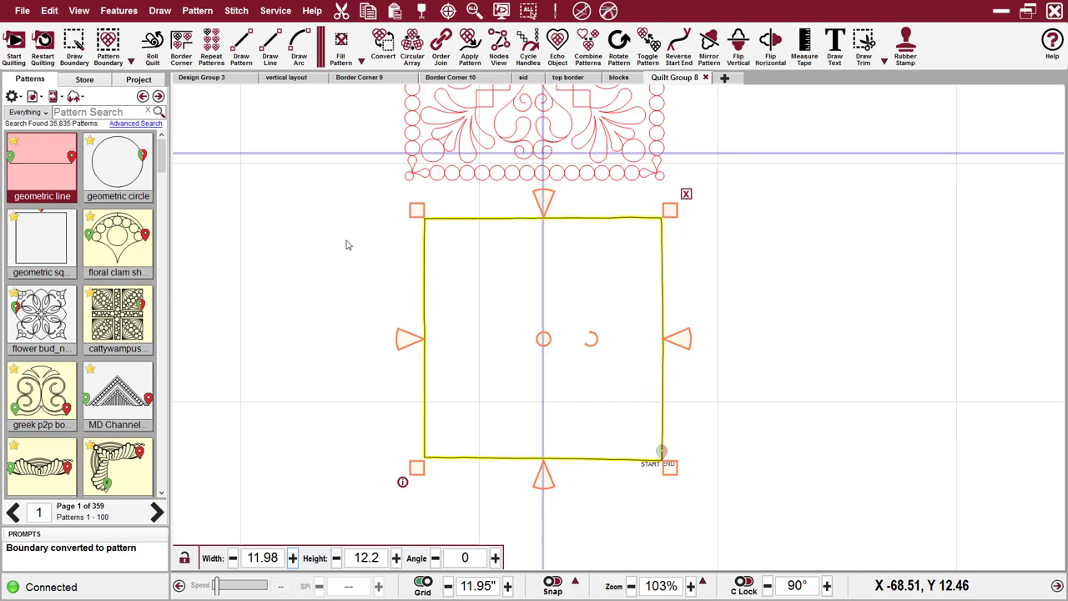
left_click(289, 279)
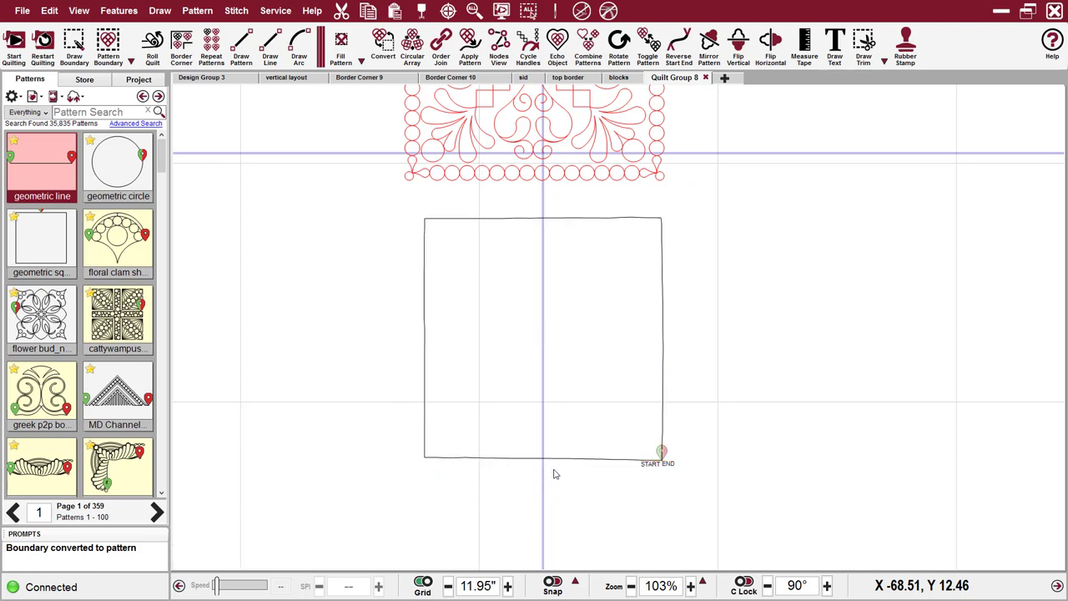
left_click(521, 371)
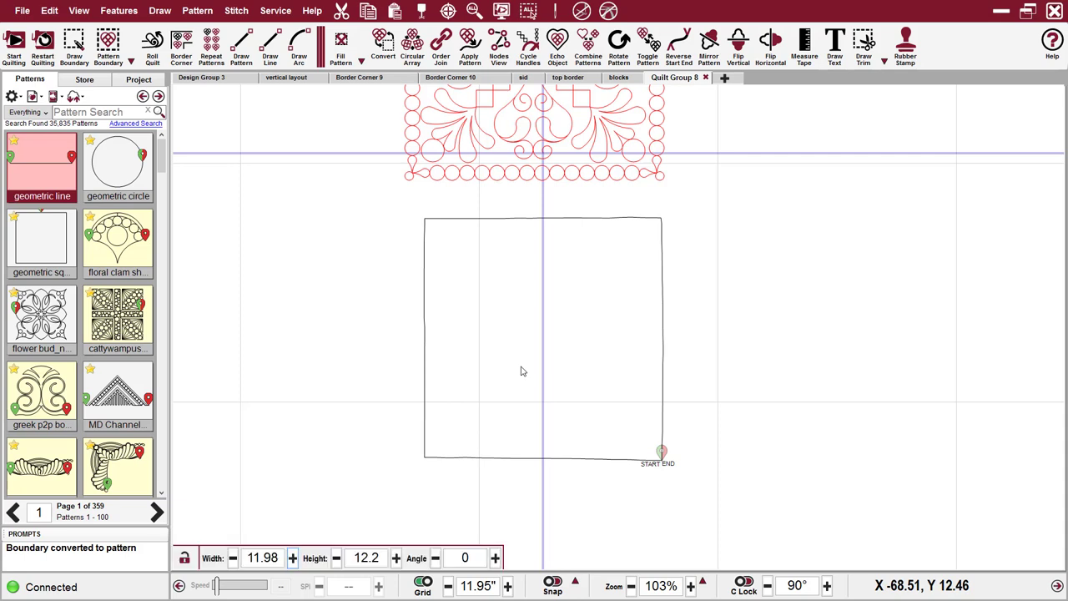
left_click(383, 42)
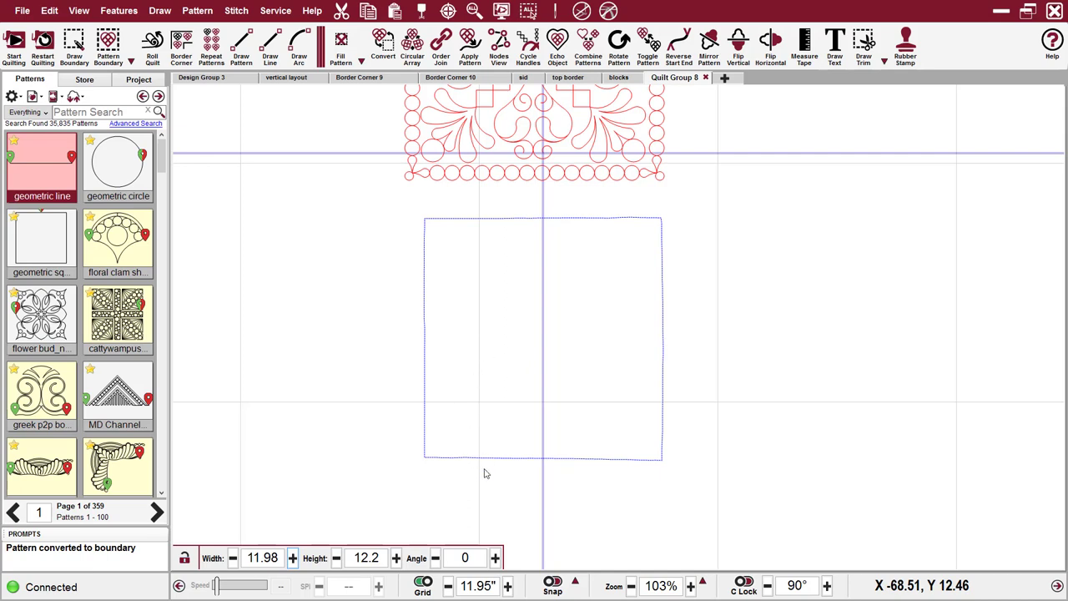
left_click(495, 393)
left_click(383, 50)
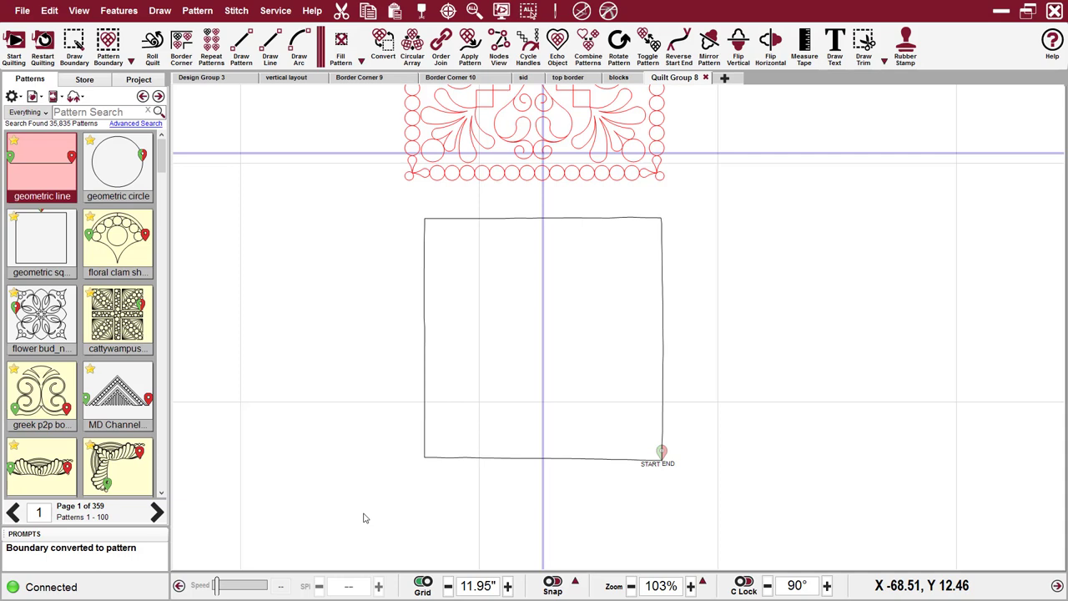
Step: Change the square pattern's Speed from 12 to 1 in its properties and save
left_click(511, 299)
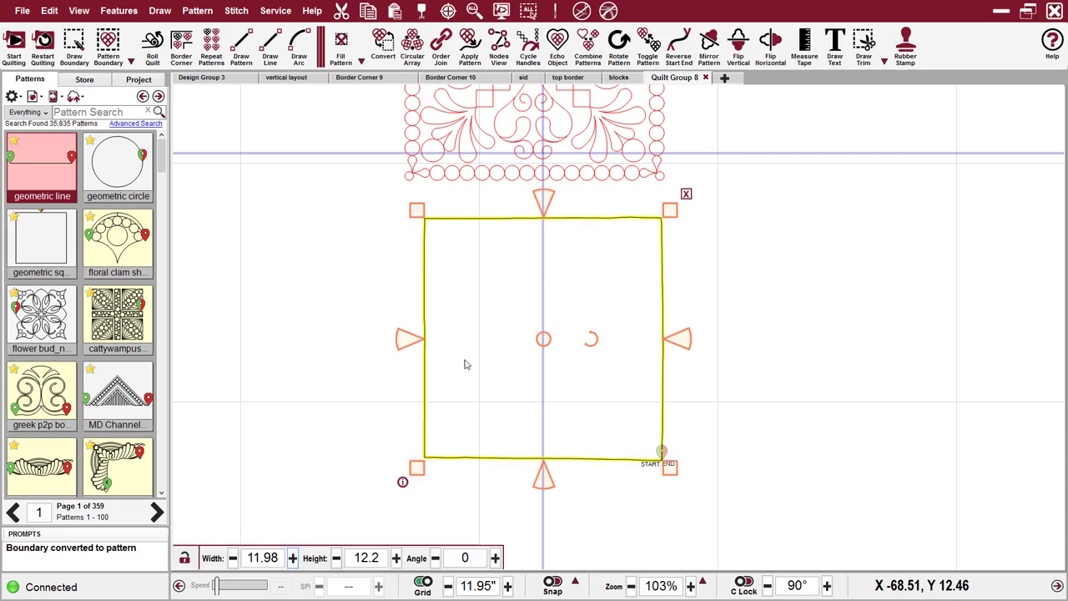
left_click(402, 481)
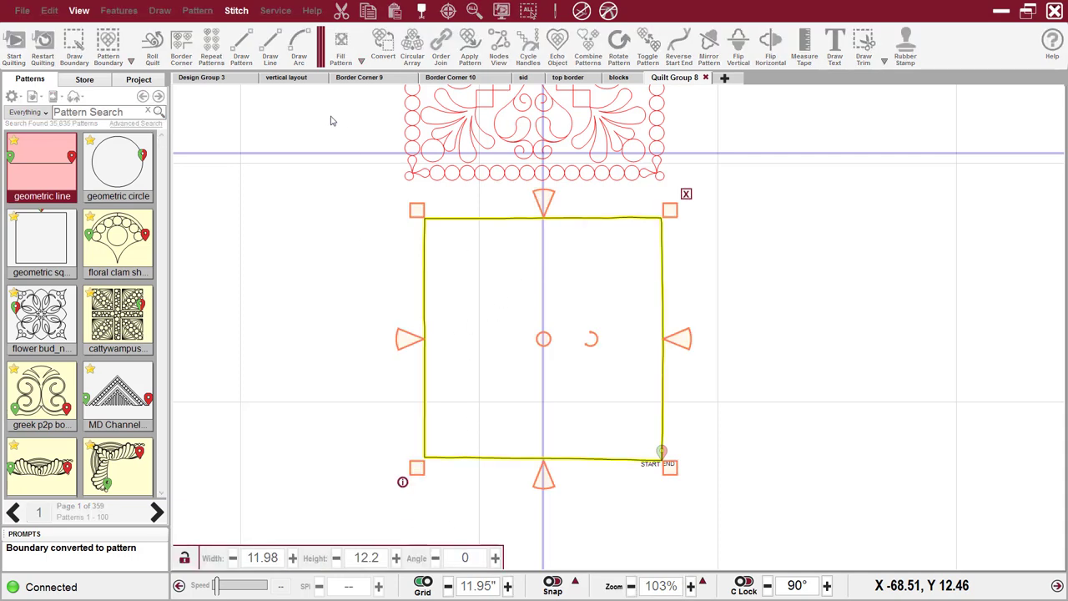
left_click_drag(258, 105, 237, 104)
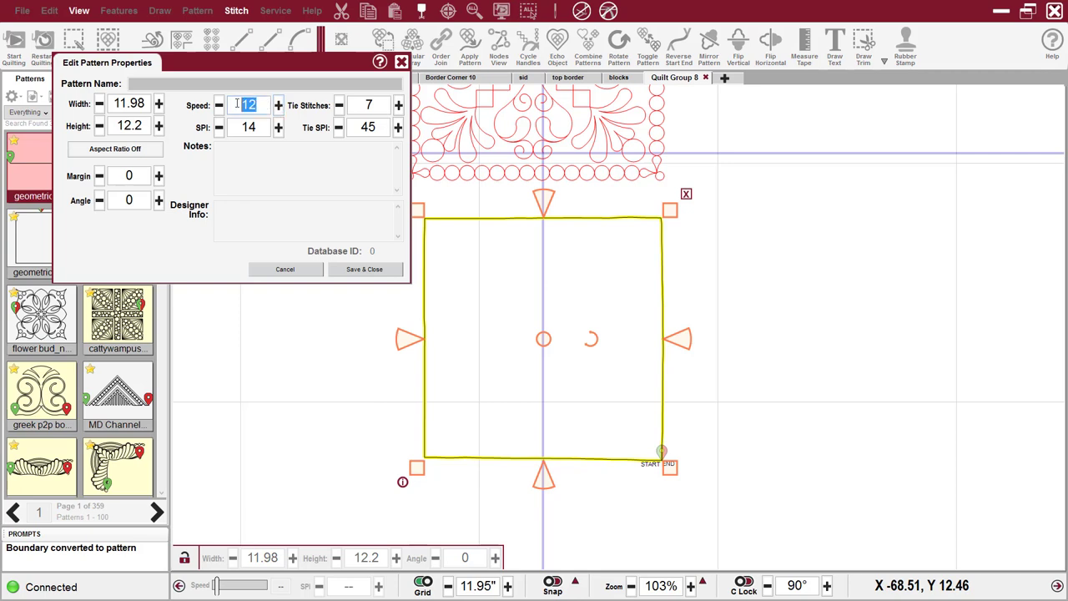
type("1")
left_click(360, 270)
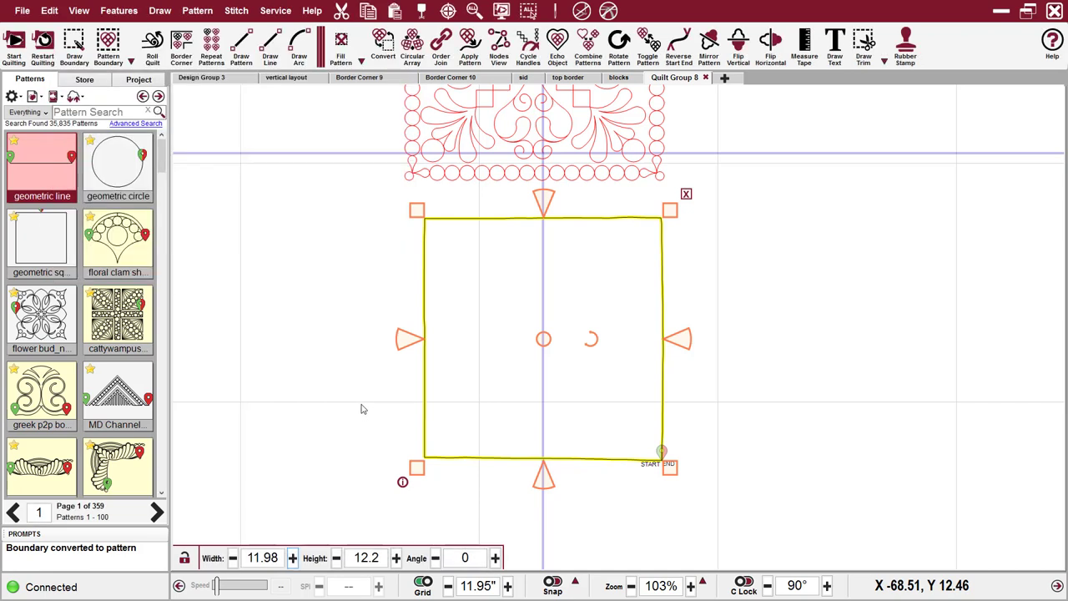
left_click(363, 409)
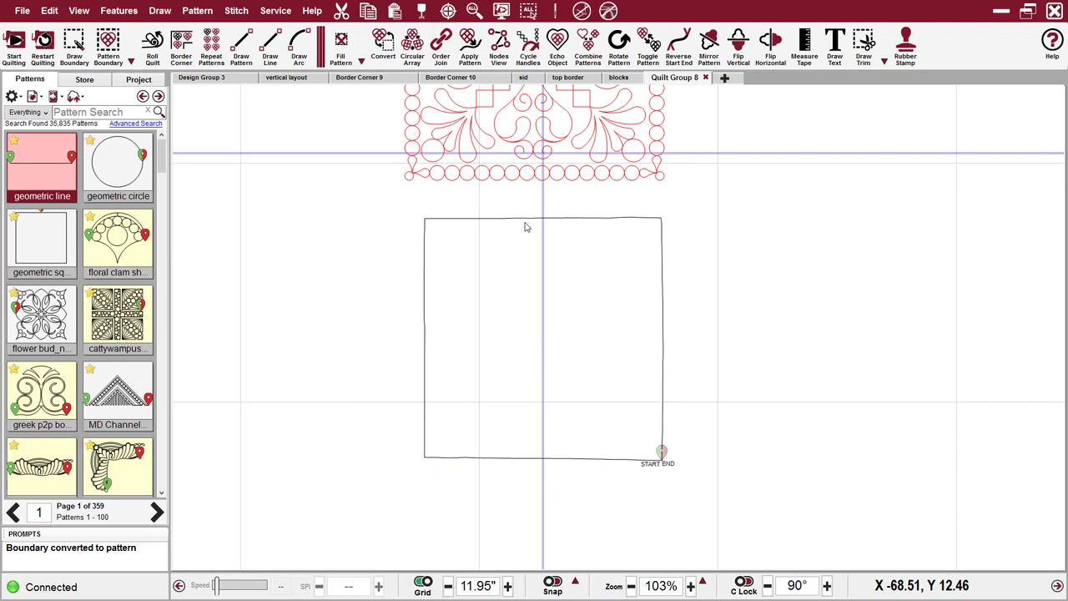